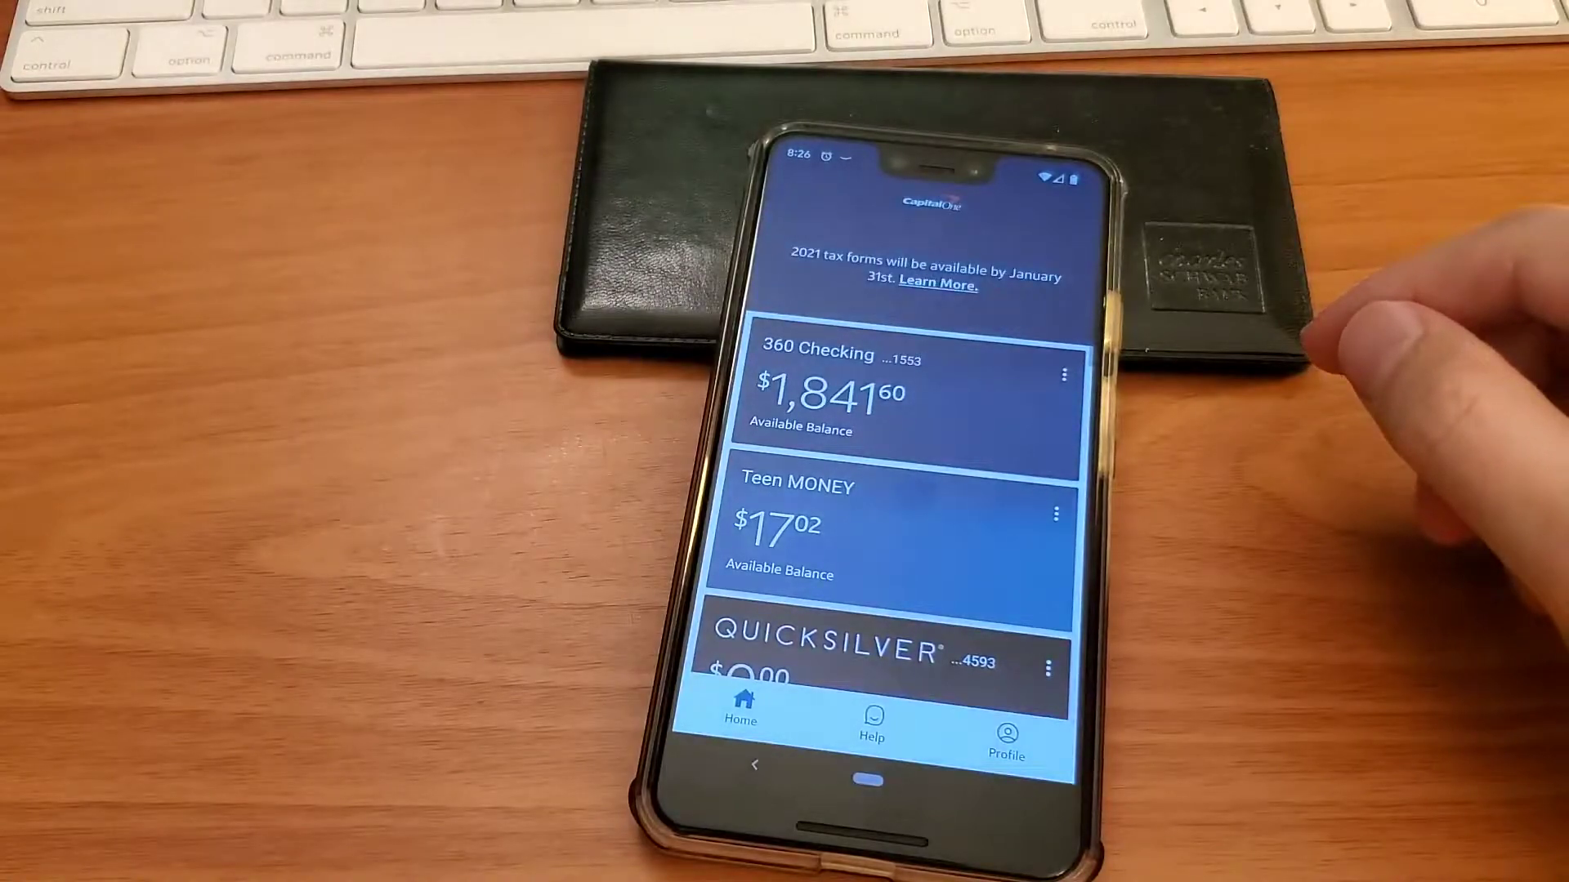
# Step: From the 360 Checking account, start a transfer from Teen MONEY to ALLY BANK
pyautogui.click(920, 387)
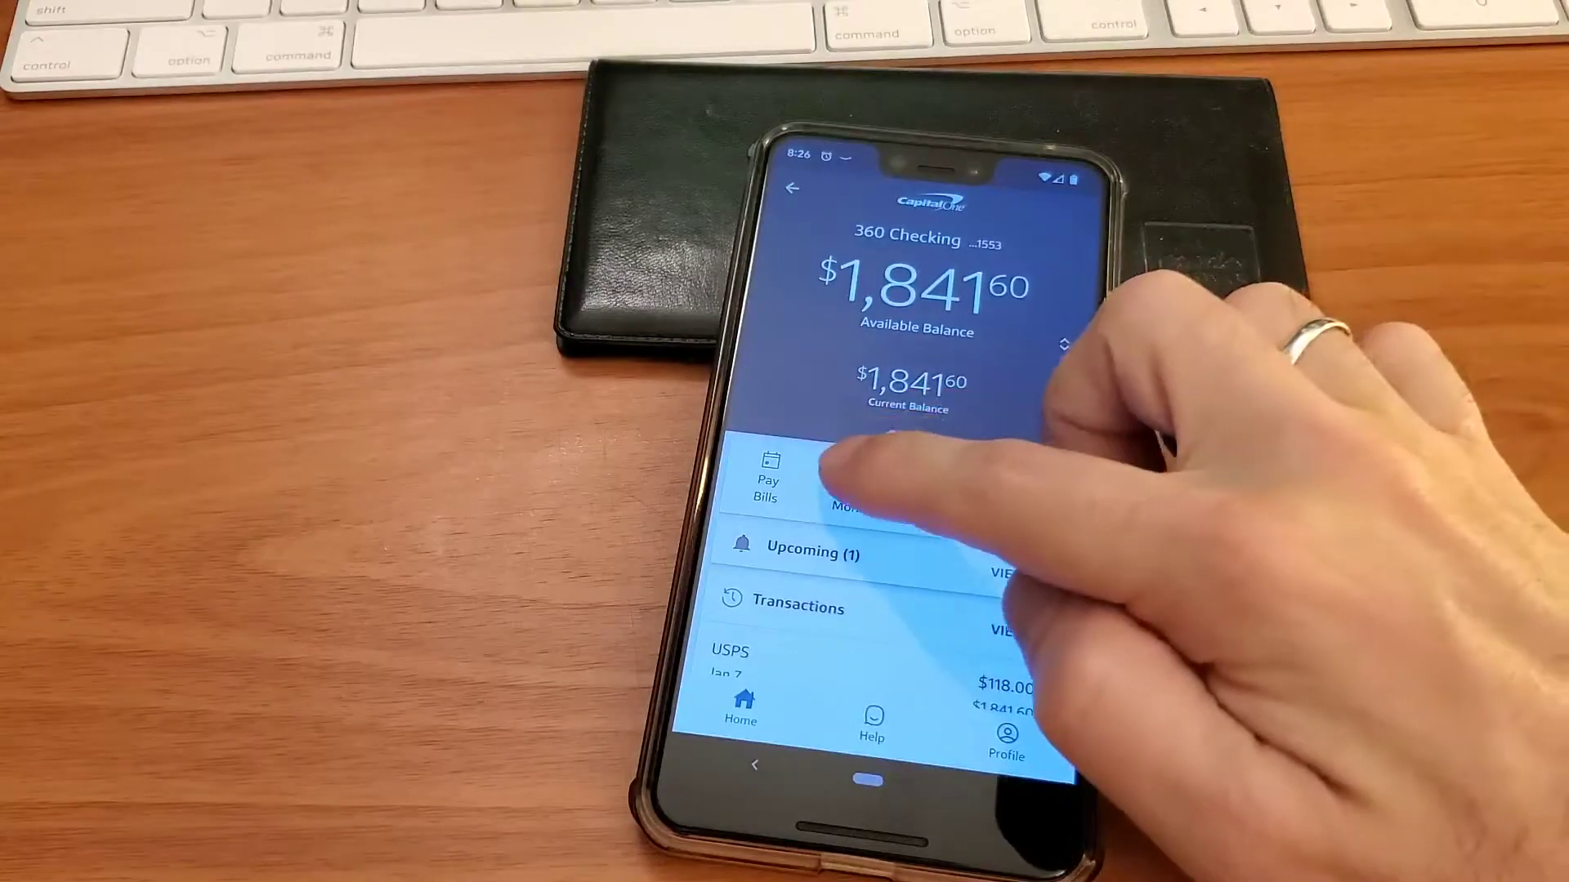
pyautogui.click(855, 490)
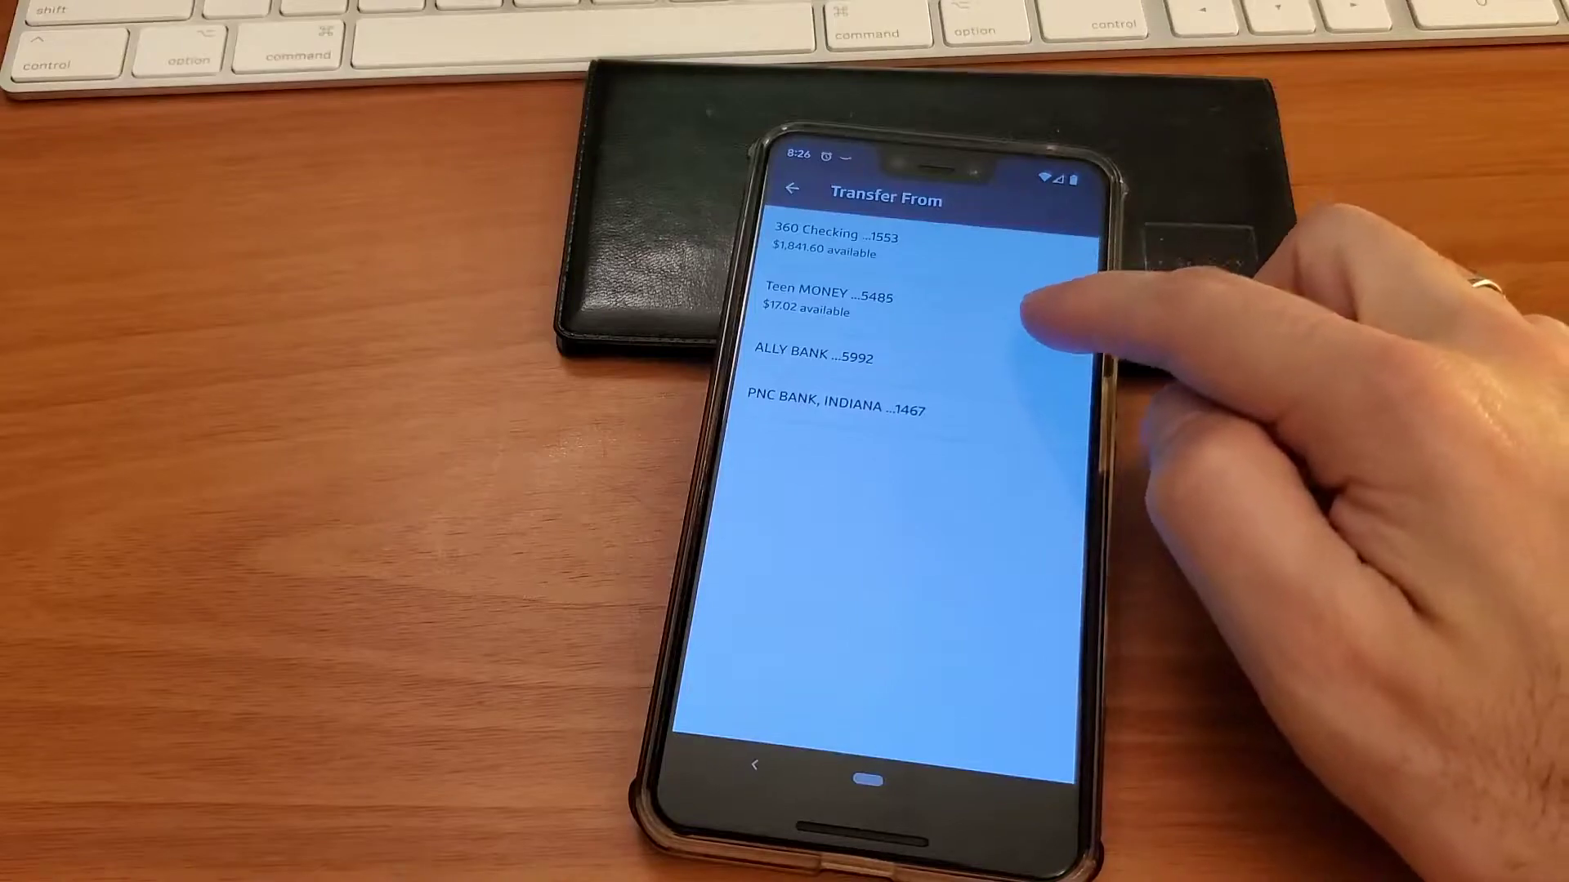
pyautogui.click(1028, 304)
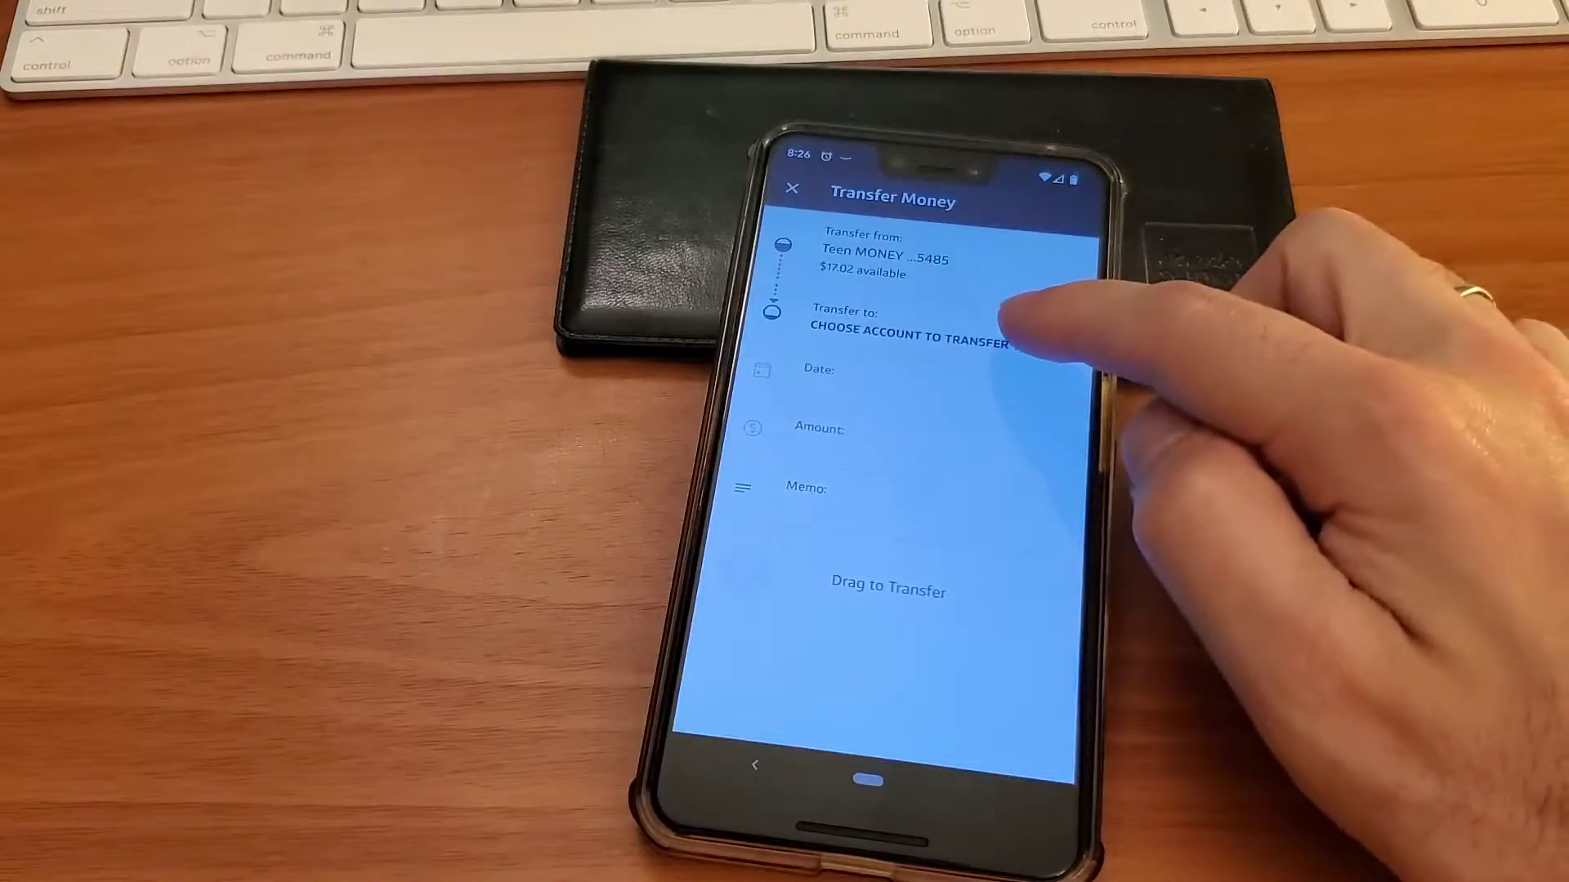
pyautogui.click(1024, 328)
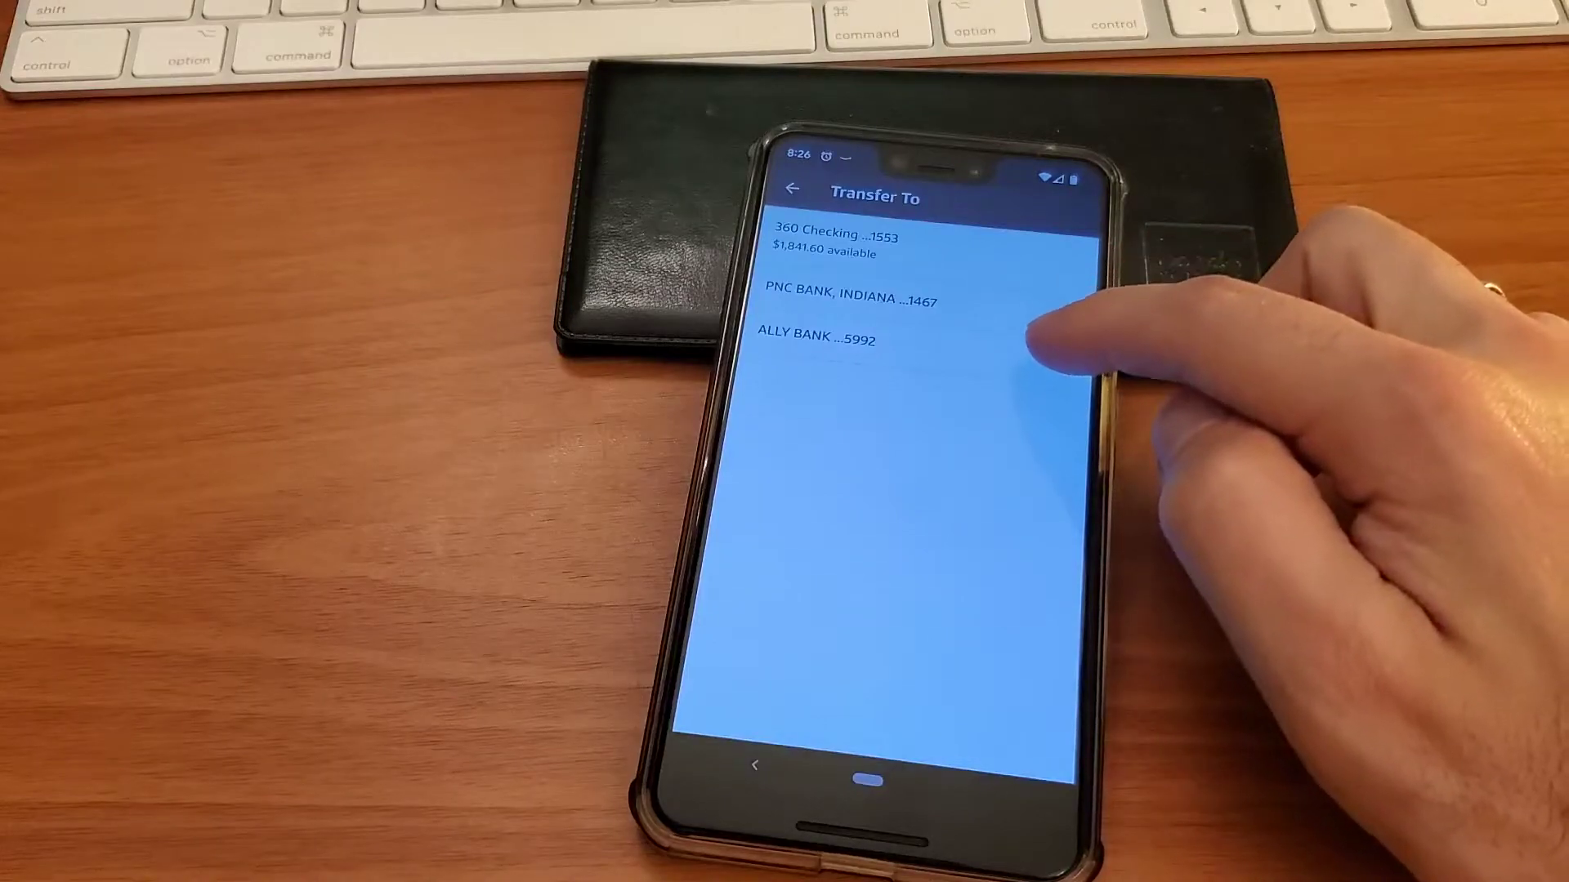
pyautogui.click(1036, 339)
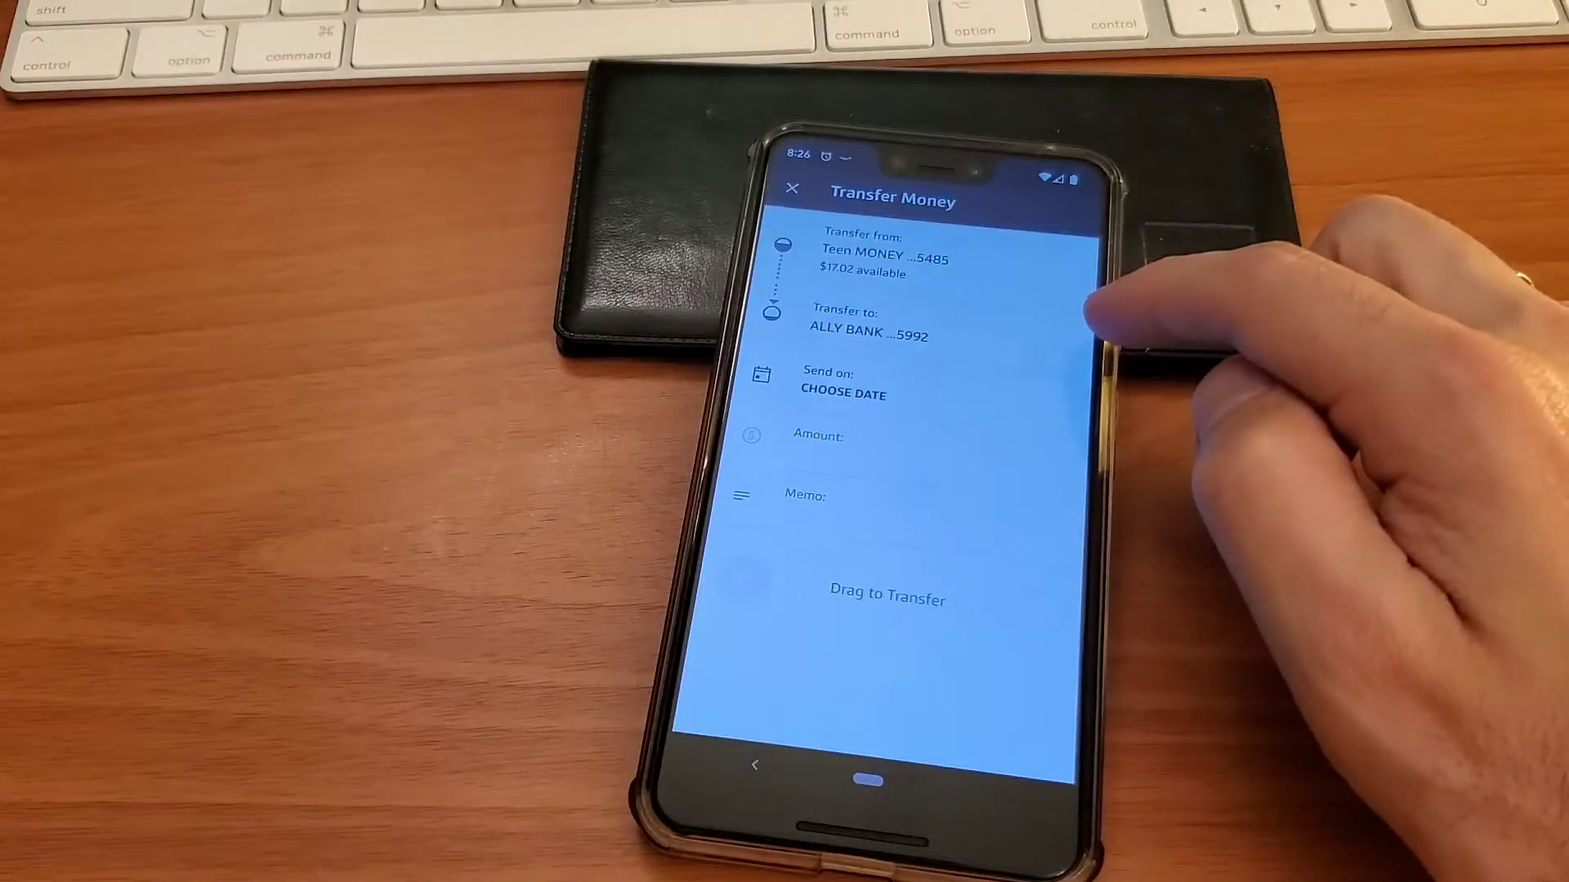
# Step: Set a January 9 send date and a $200.00 amount, then slide to submit
pyautogui.click(847, 392)
pyautogui.click(846, 263)
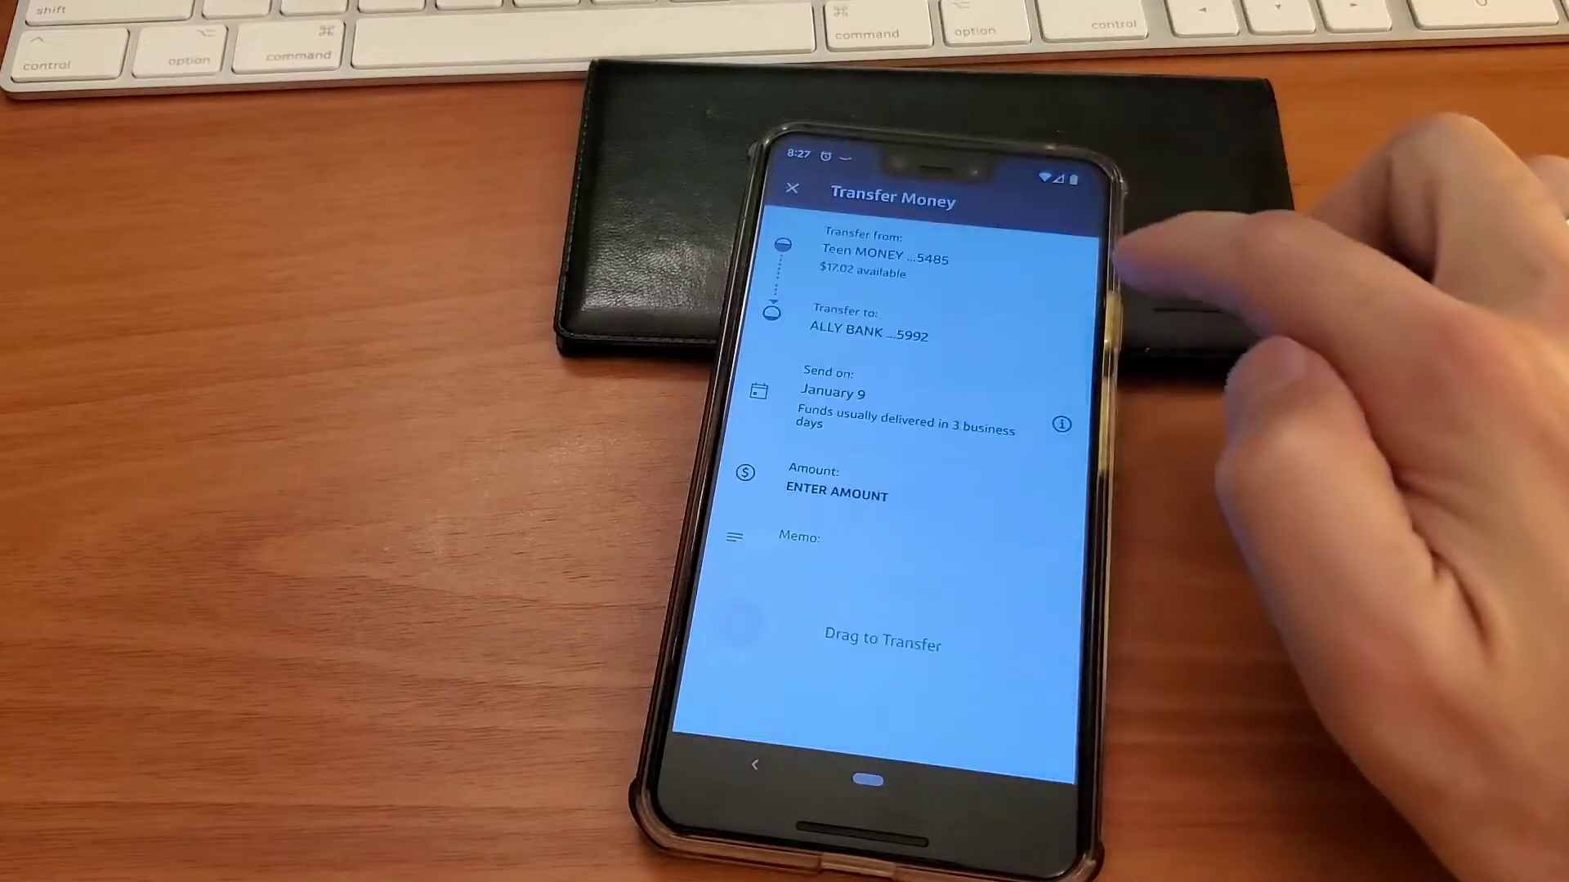
pyautogui.click(838, 494)
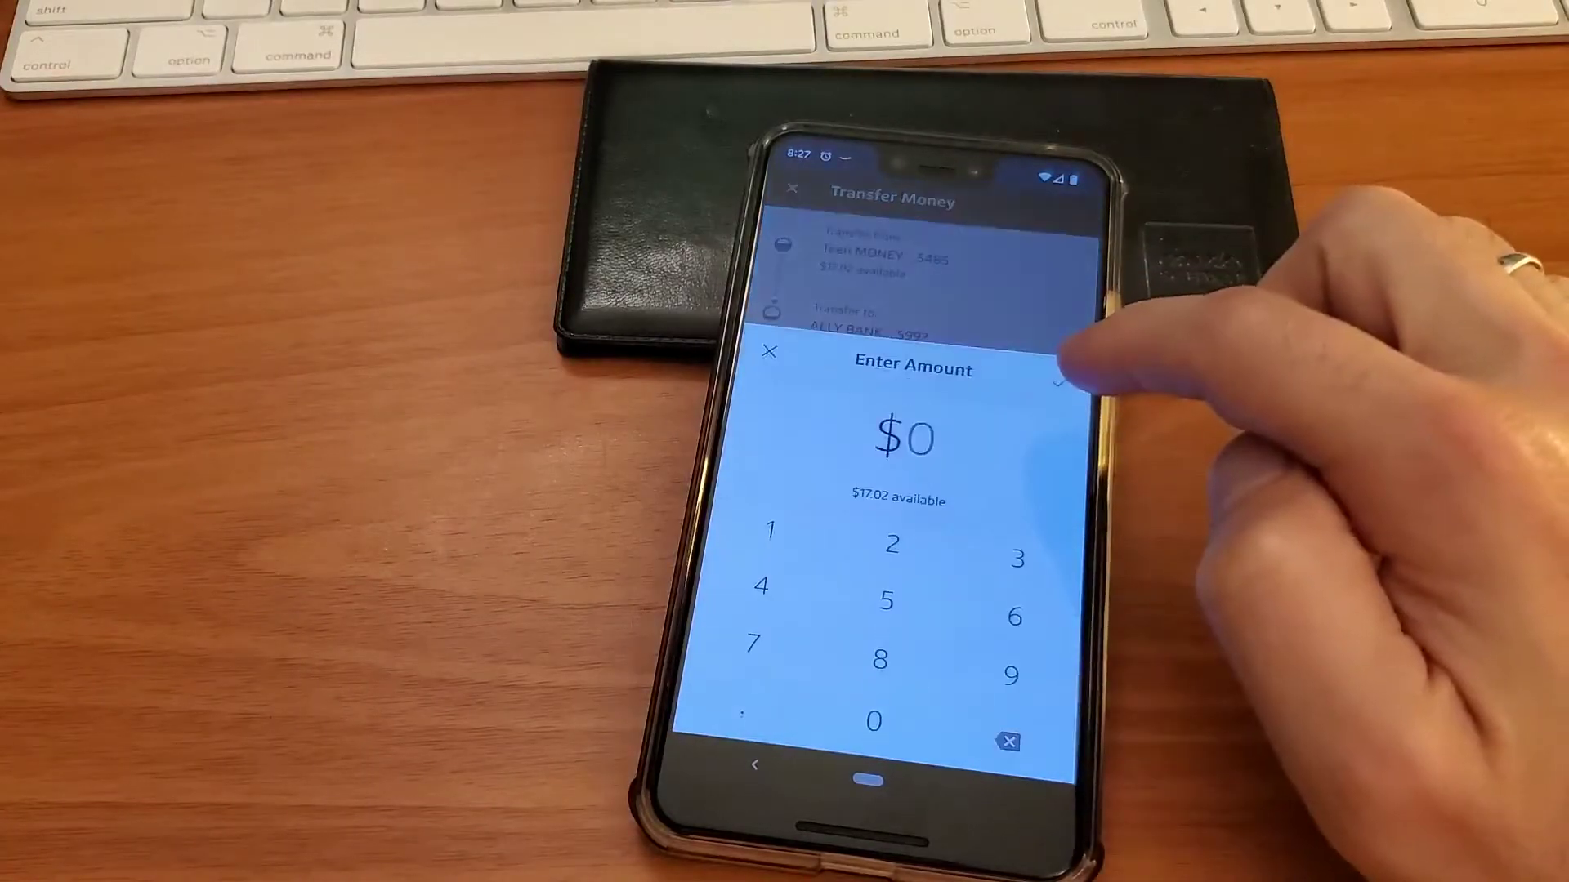
pyautogui.click(893, 543)
pyautogui.click(874, 720)
pyautogui.click(874, 721)
pyautogui.click(1056, 383)
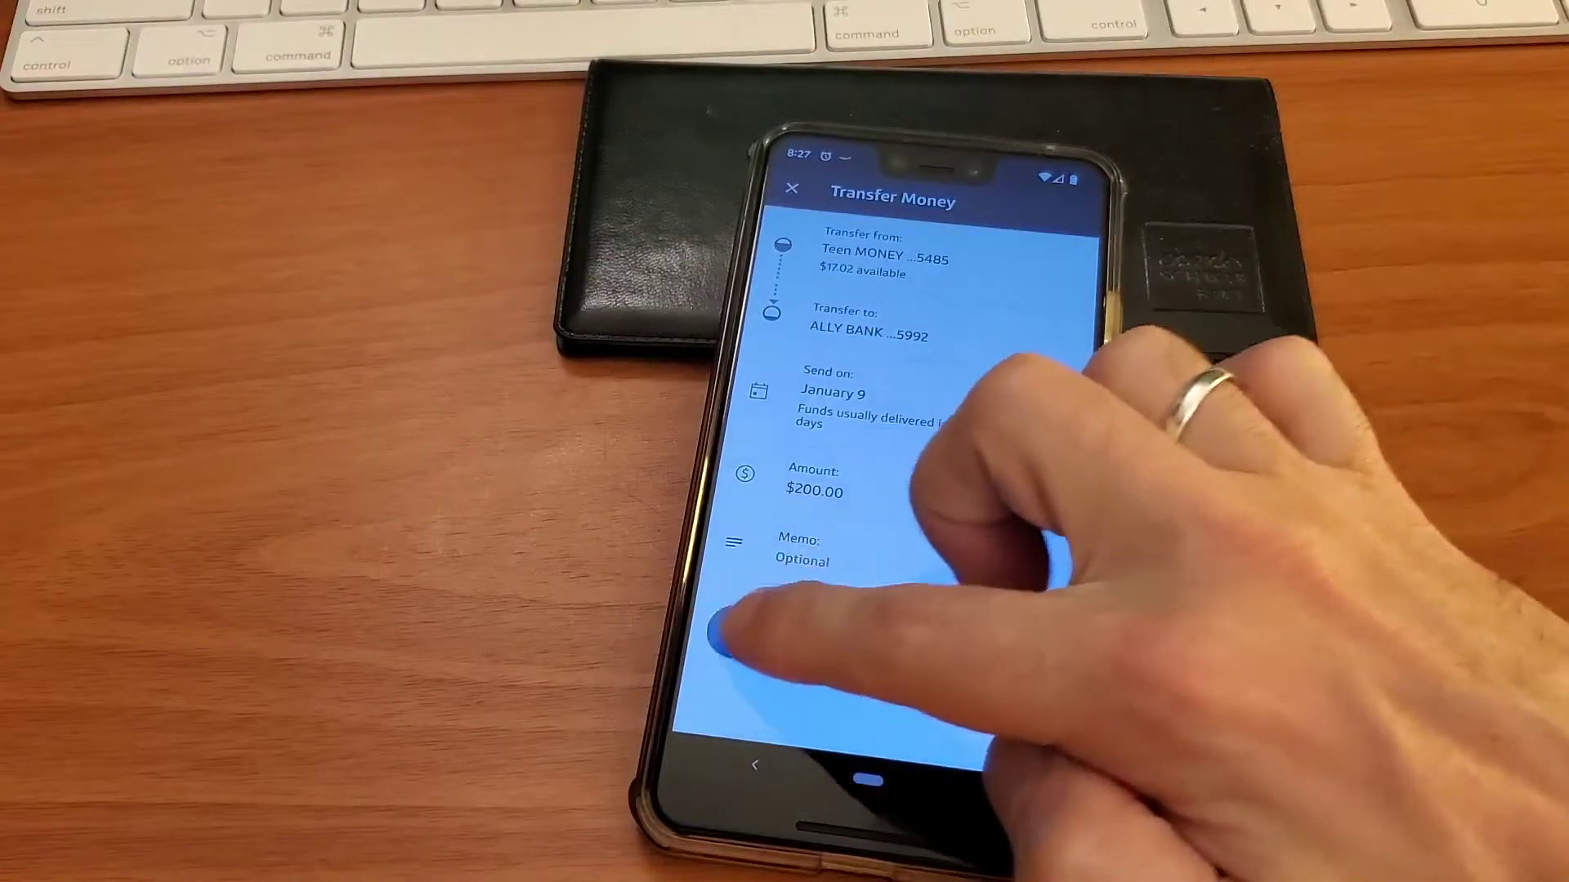
pyautogui.moveTo(735, 631); pyautogui.dragTo(1032, 668)
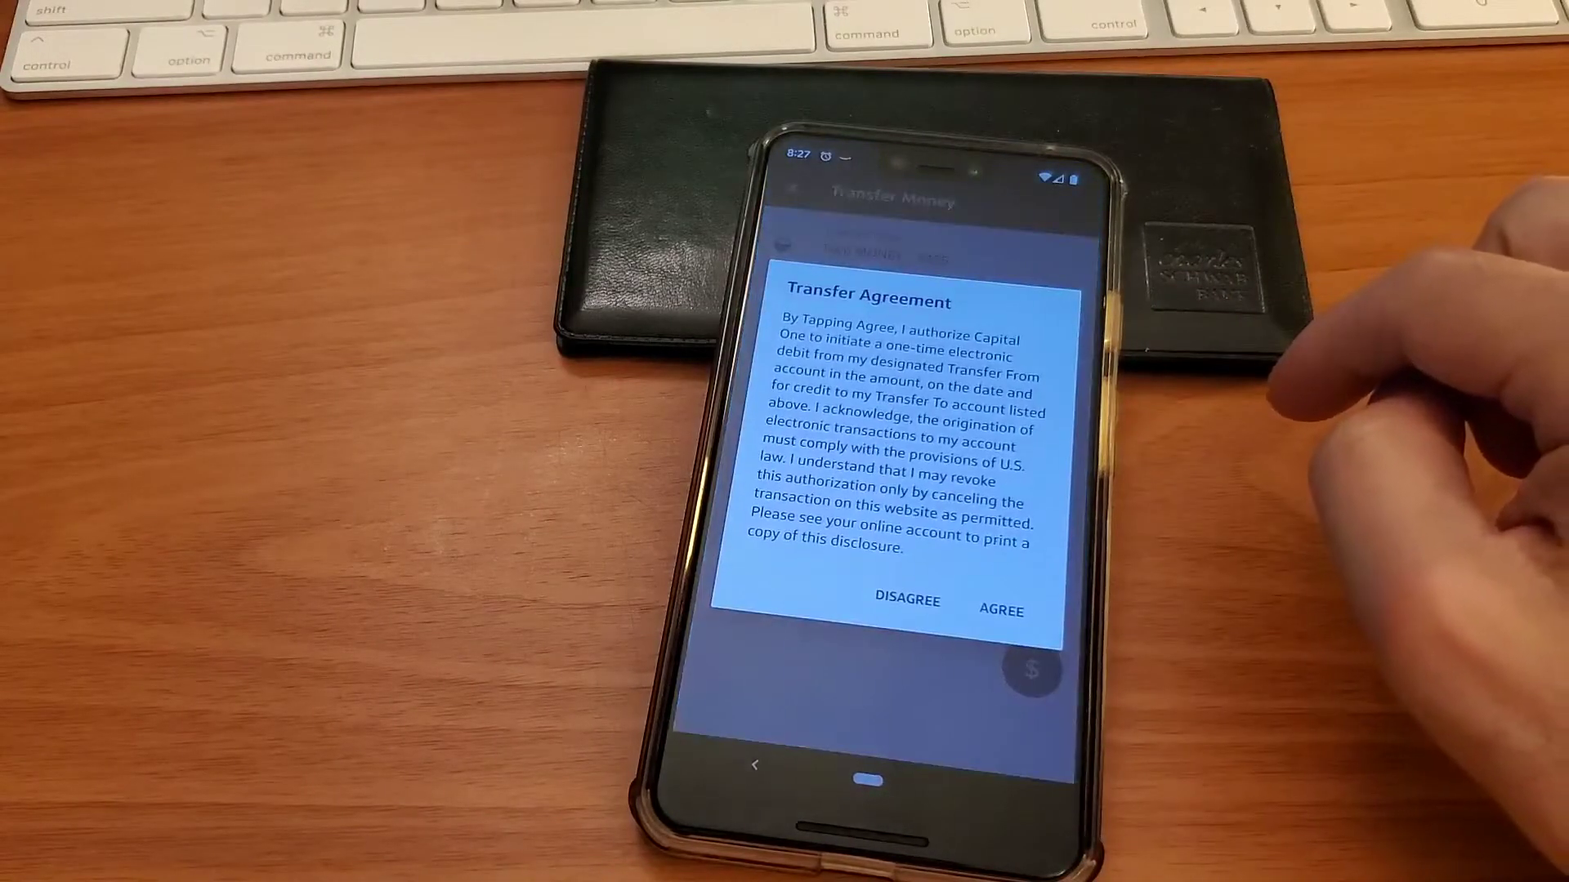
# Step: Agree to the Transfer Agreement for the $200 January 9 transfer
pyautogui.click(998, 607)
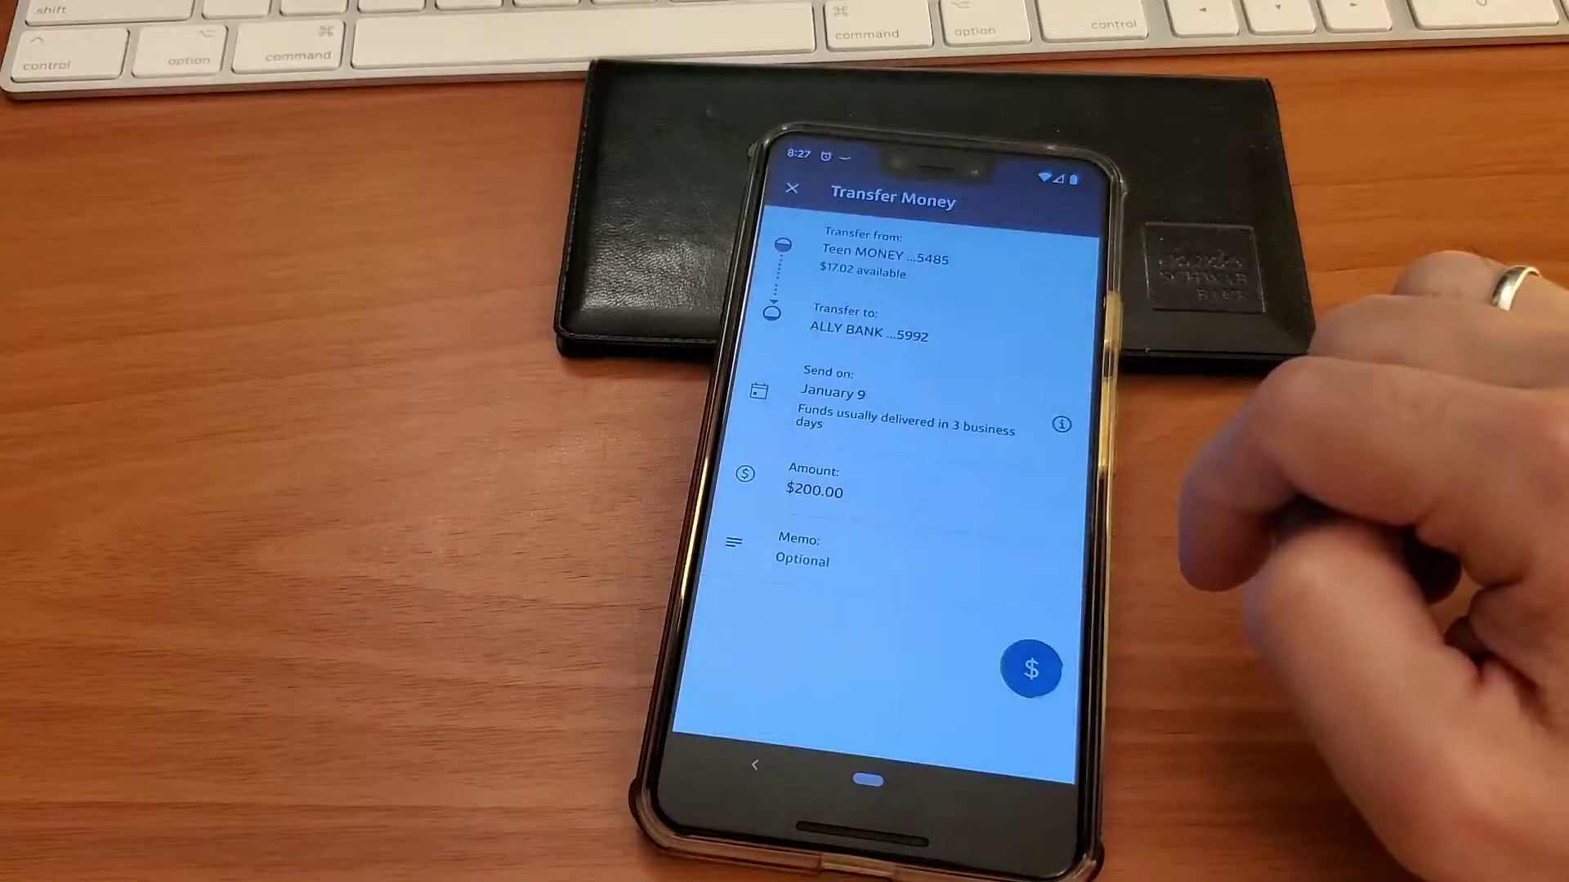